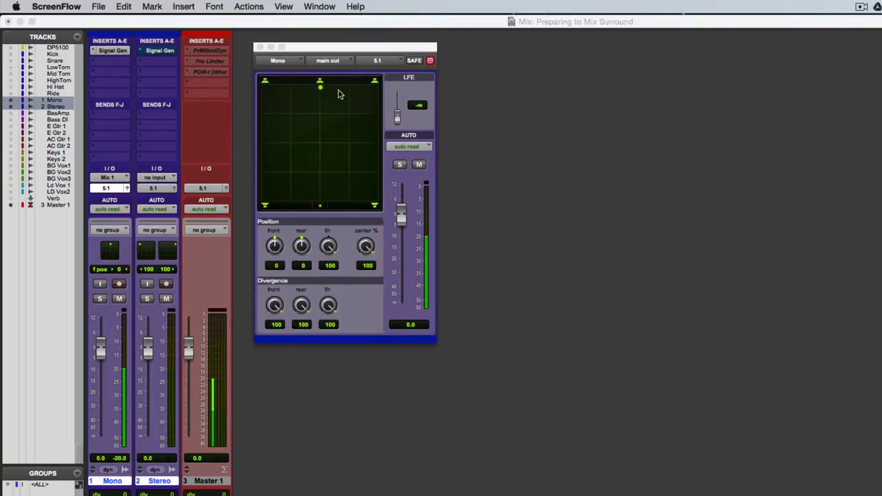
- Pan the Mono sound to front centre, the rear-right and rear-left corners, then front-left
{"action": "left_click", "coordinate": [320, 88]}
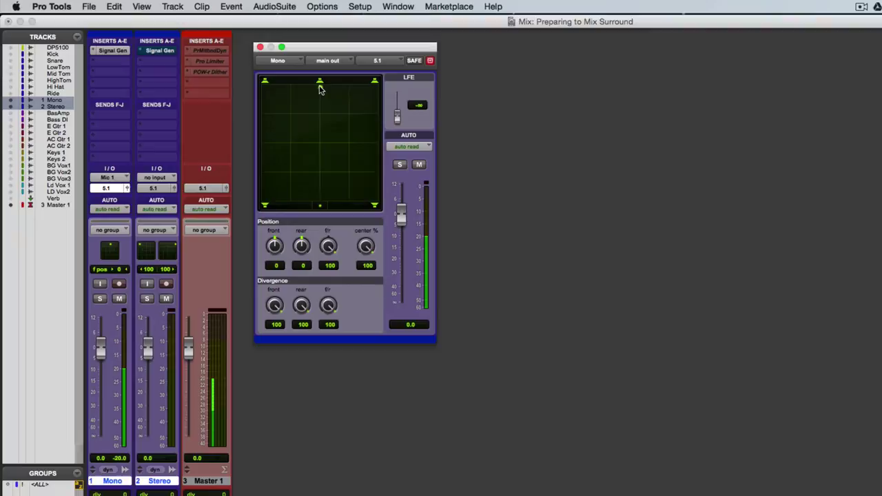
{"action": "left_click_drag", "start_coordinate": [320, 88], "coordinate": [264, 87]}
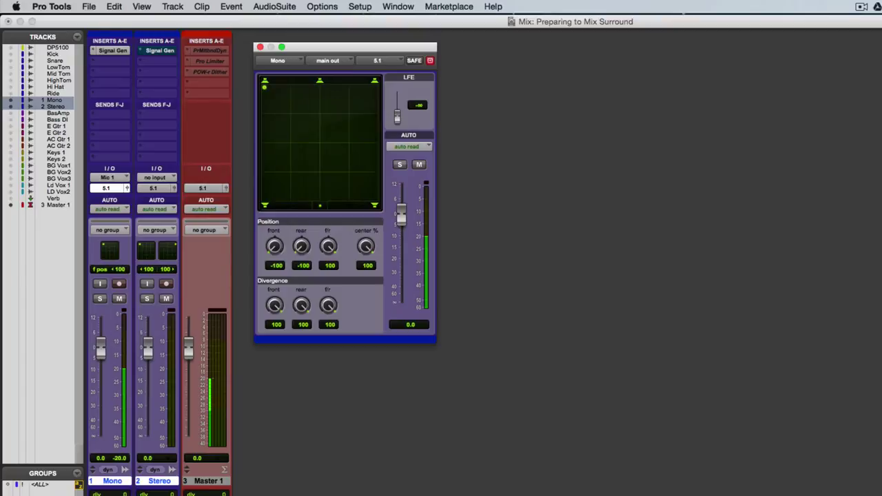
{"action": "left_click", "coordinate": [321, 85]}
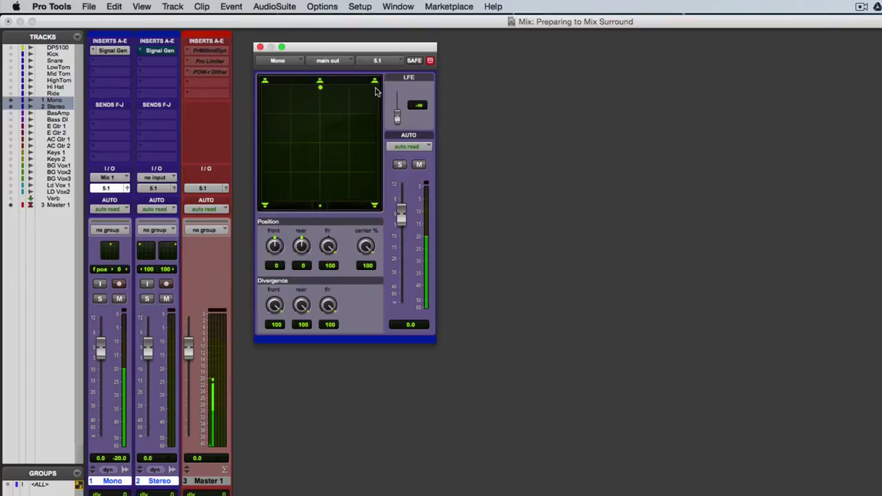
{"action": "left_click", "coordinate": [375, 201]}
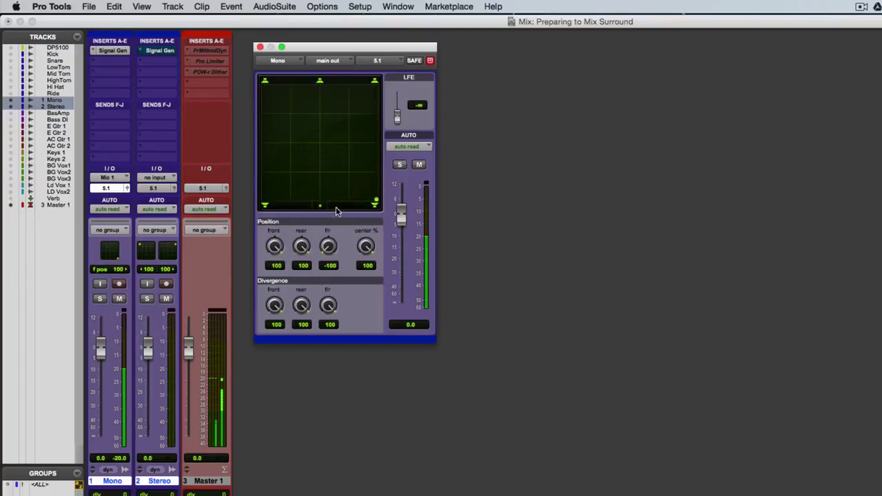
{"action": "left_click", "coordinate": [265, 202]}
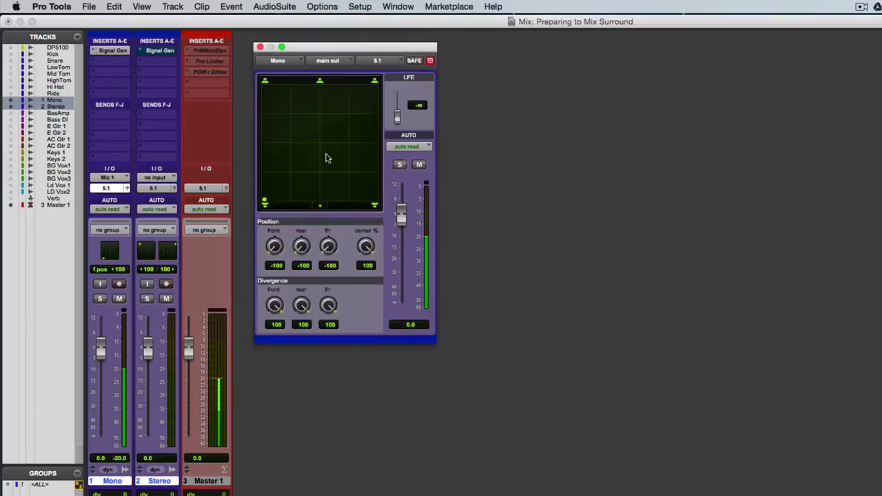
{"action": "left_click", "coordinate": [320, 85]}
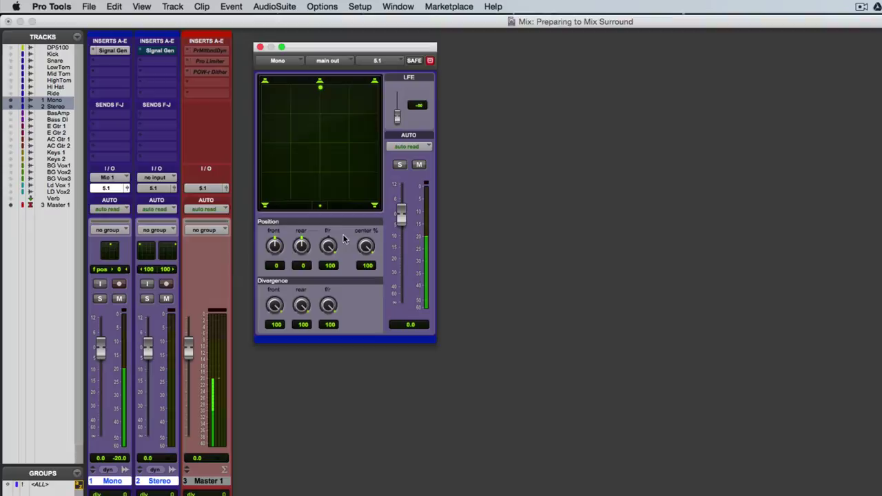
{"action": "left_click_drag", "start_coordinate": [320, 85], "coordinate": [264, 87]}
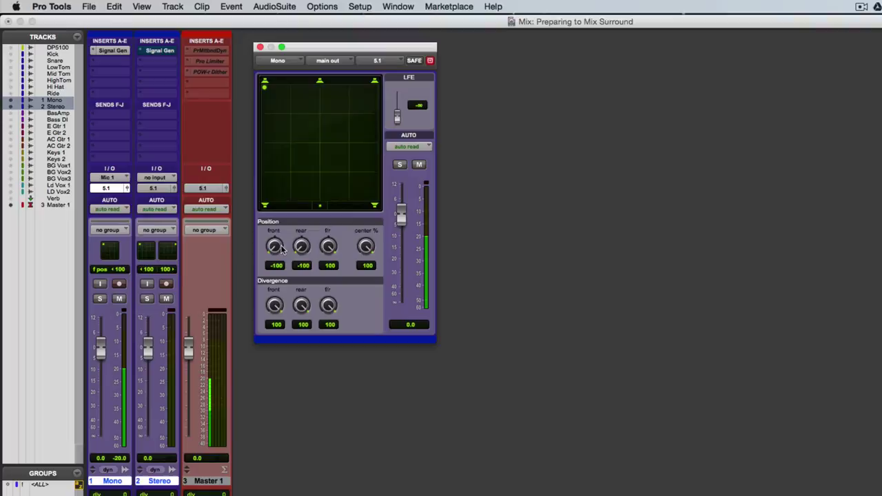
- Sweep the Mono pan with the front, rear and f/r Position knobs toward the rear
{"action": "left_click_drag", "start_coordinate": [273, 249], "coordinate": [244, 231]}
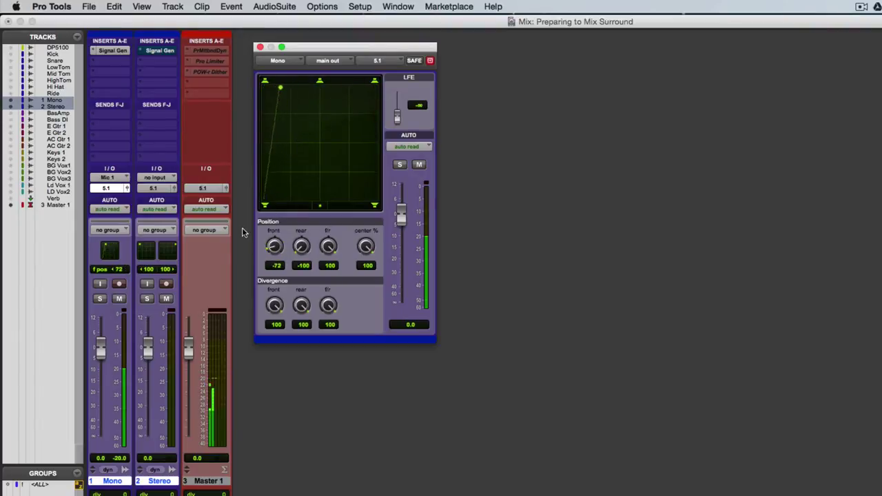
{"action": "left_click_drag", "start_coordinate": [328, 246], "coordinate": [330, 257]}
{"action": "left_click_drag", "start_coordinate": [314, 334], "coordinate": [310, 319]}
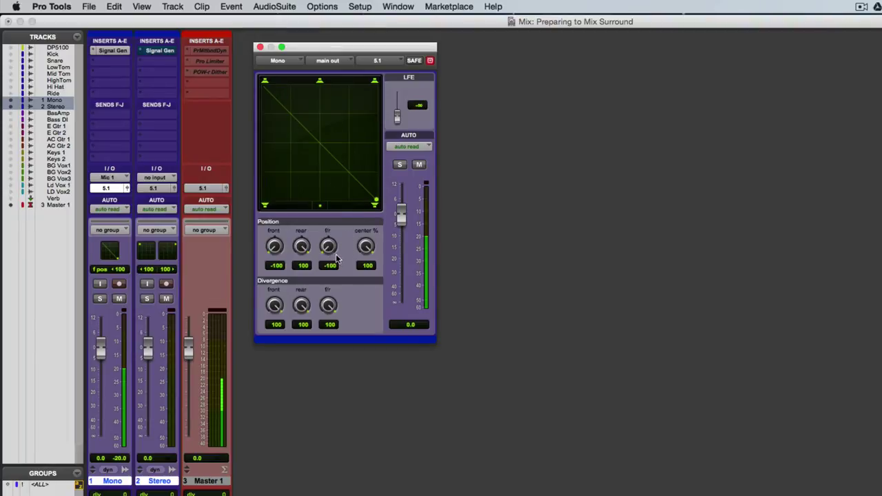
{"action": "mouse_move", "coordinate": [328, 248]}
{"action": "left_mouse_down"}
{"action": "mouse_move", "coordinate": [330, 228]}
{"action": "mouse_move", "coordinate": [328, 246]}
{"action": "left_mouse_up"}
- Return the sound to front centre, lower center % to 51 then 0, and reset it to 100
{"action": "left_click_drag", "start_coordinate": [331, 131], "coordinate": [321, 83]}
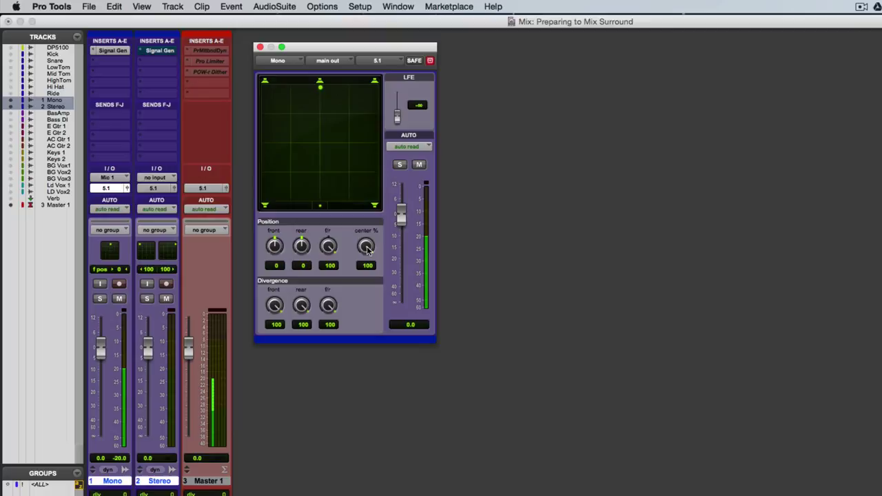
{"action": "left_click_drag", "start_coordinate": [366, 250], "coordinate": [356, 295]}
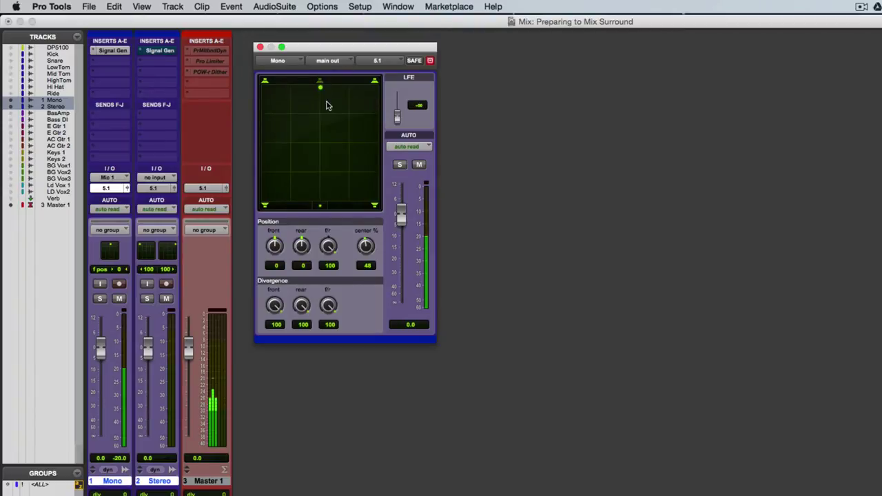
{"action": "left_click_drag", "start_coordinate": [368, 247], "coordinate": [347, 307]}
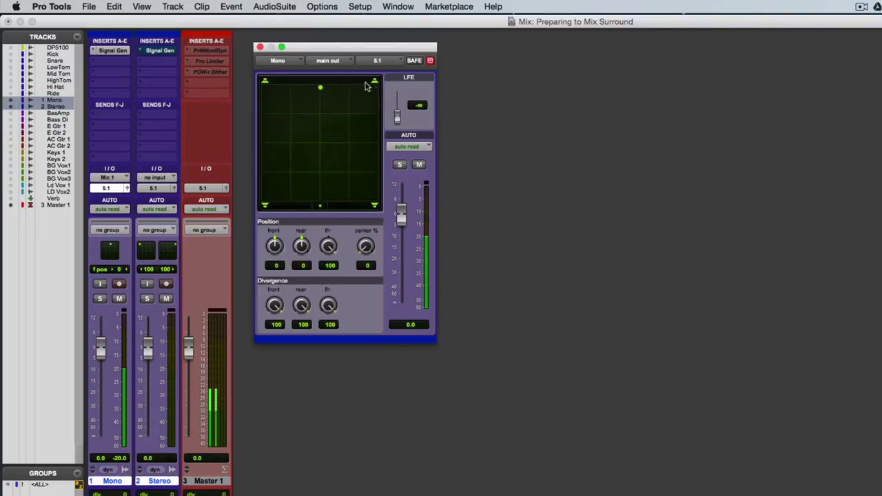
{"action": "left_click", "coordinate": [367, 246], "text": "alt"}
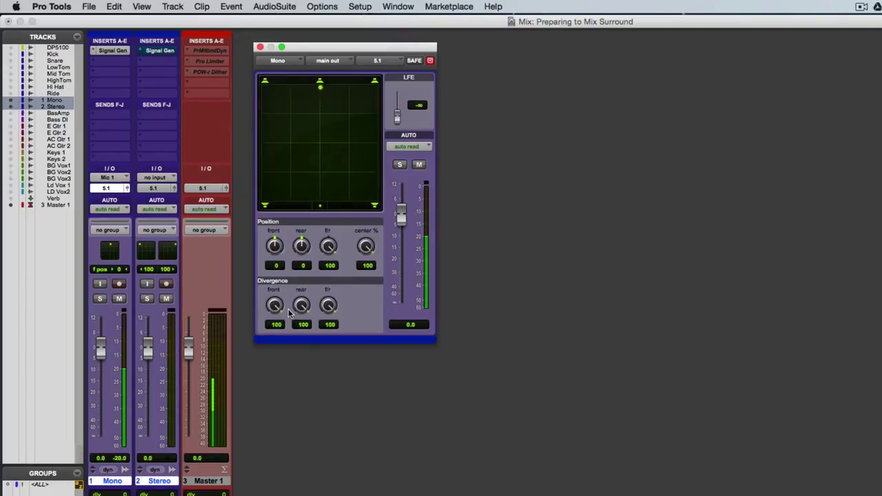
- Lower the front Divergence knob to 0 to widen the sound, then raise it back up
{"action": "left_click_drag", "start_coordinate": [274, 306], "coordinate": [261, 346]}
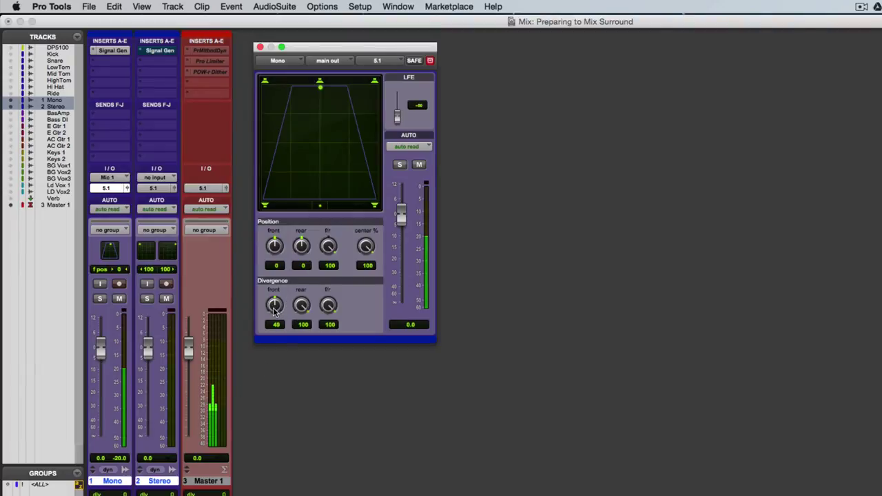
{"action": "left_click_drag", "start_coordinate": [275, 310], "coordinate": [256, 360]}
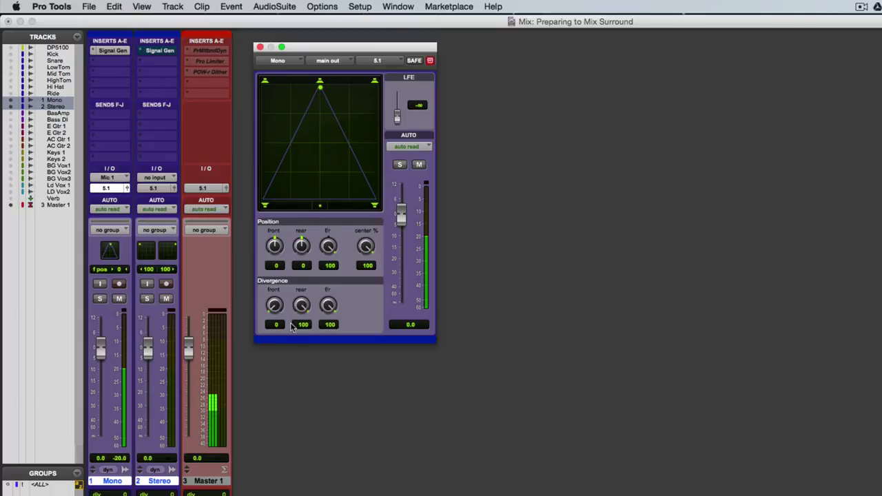
{"action": "left_click_drag", "start_coordinate": [274, 307], "coordinate": [281, 247]}
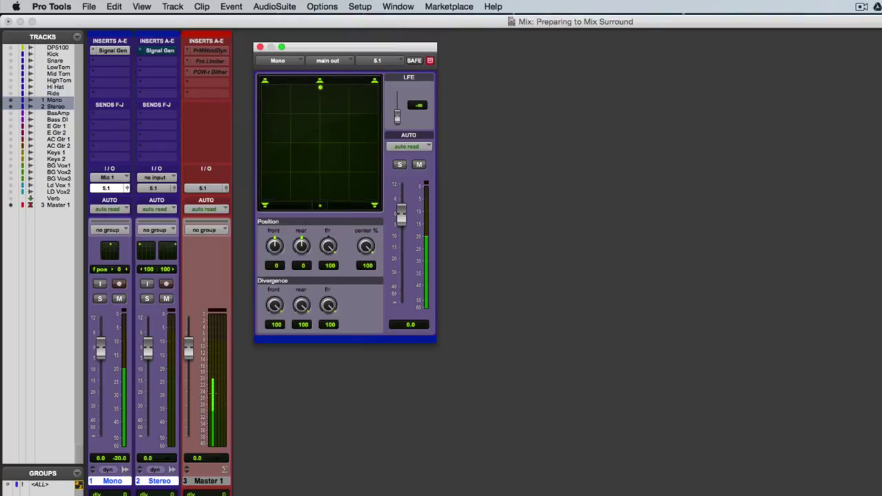
- Drag the pan toward the rear-left, then lower the rear divergence and restore it to 100
{"action": "left_click_drag", "start_coordinate": [320, 86], "coordinate": [319, 200]}
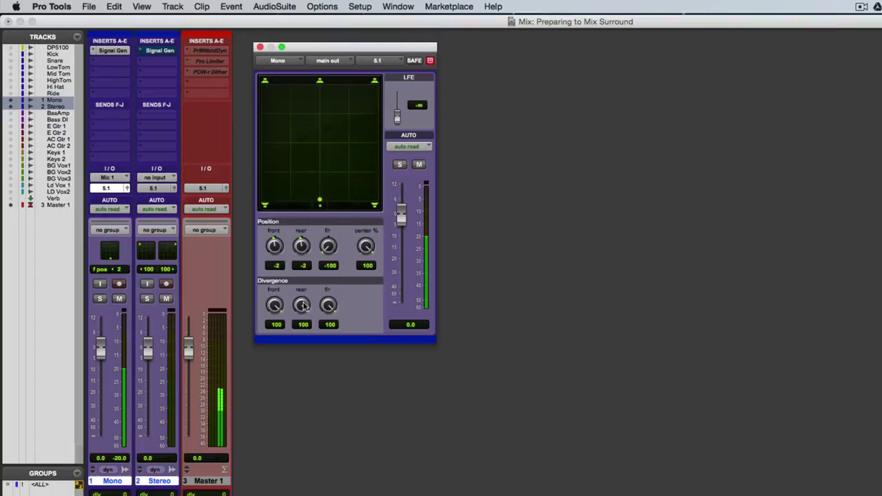
{"action": "left_click_drag", "start_coordinate": [320, 201], "coordinate": [294, 176]}
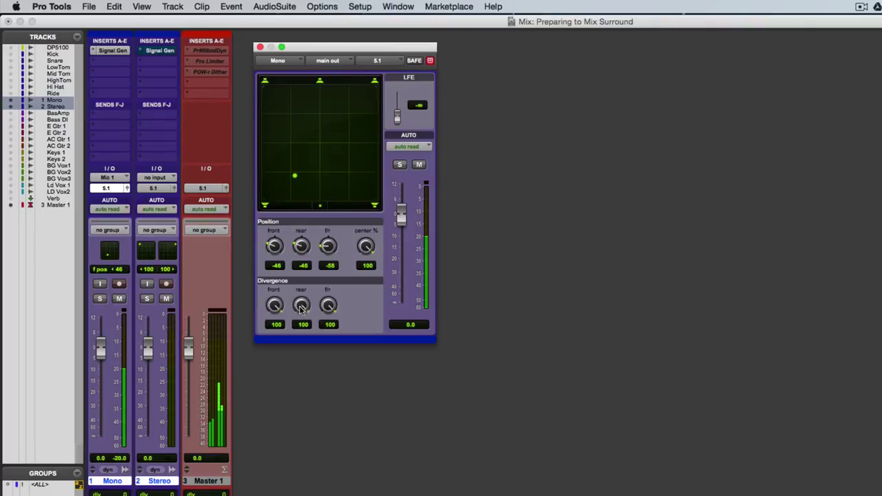
{"action": "left_click_drag", "start_coordinate": [301, 310], "coordinate": [290, 343]}
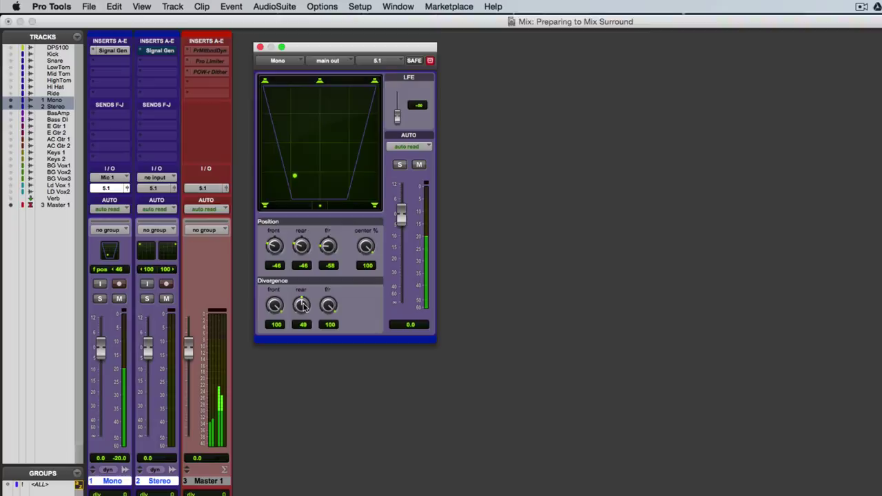
{"action": "left_click_drag", "start_coordinate": [303, 308], "coordinate": [293, 237]}
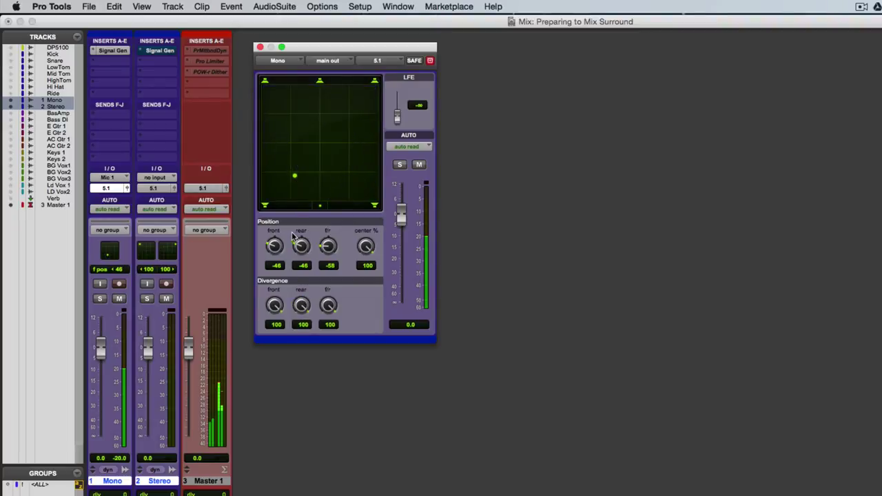
- Move the Mono pan back to front centre and adjust the f/r divergence
{"action": "left_click_drag", "start_coordinate": [295, 177], "coordinate": [311, 144]}
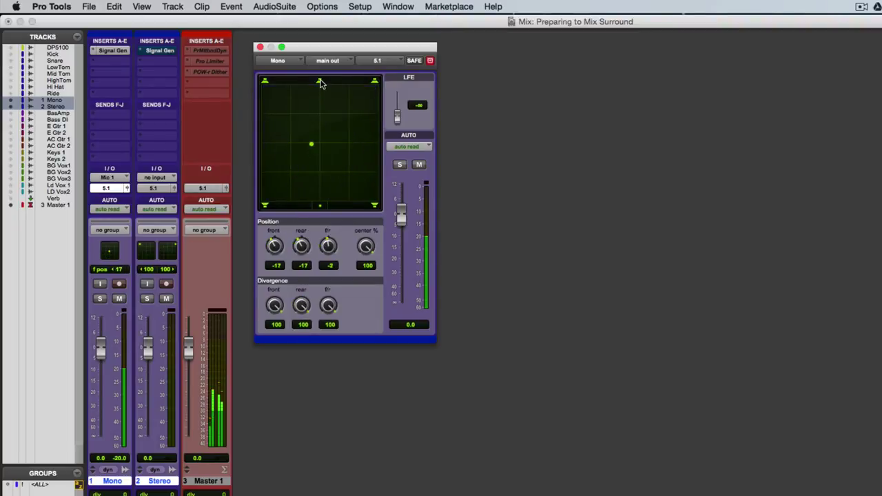
{"action": "left_click_drag", "start_coordinate": [320, 83], "coordinate": [320, 86]}
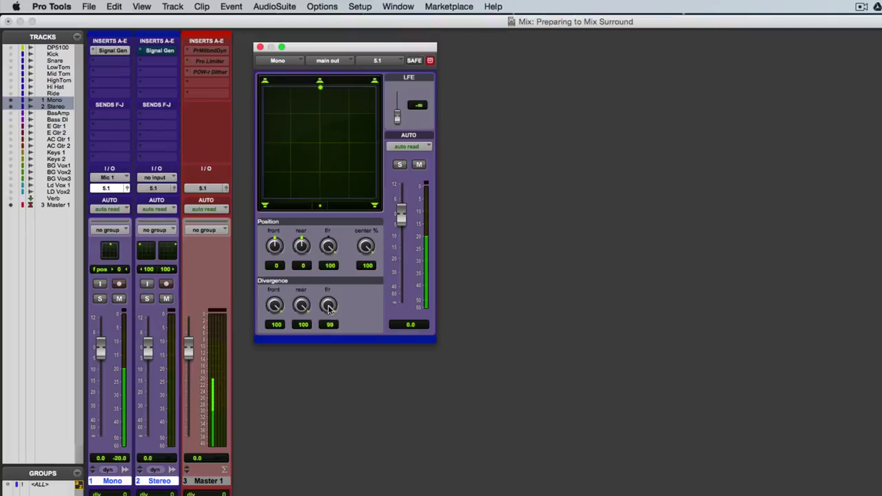
{"action": "left_click_drag", "start_coordinate": [329, 308], "coordinate": [321, 274]}
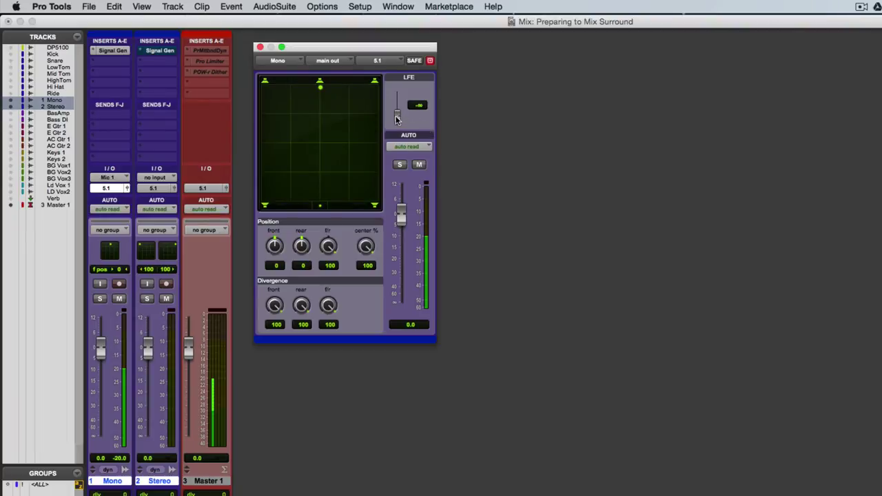
{"action": "left_click_drag", "start_coordinate": [397, 120], "coordinate": [398, 102]}
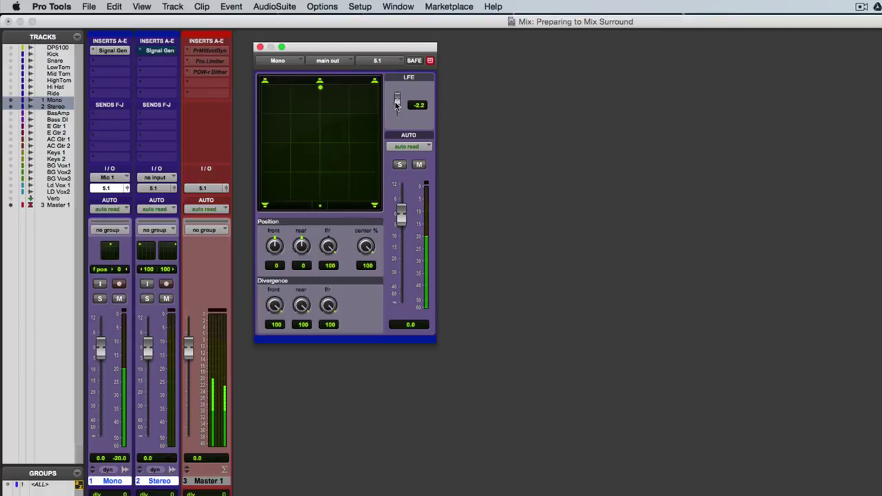
{"action": "left_click_drag", "start_coordinate": [398, 102], "coordinate": [419, 120]}
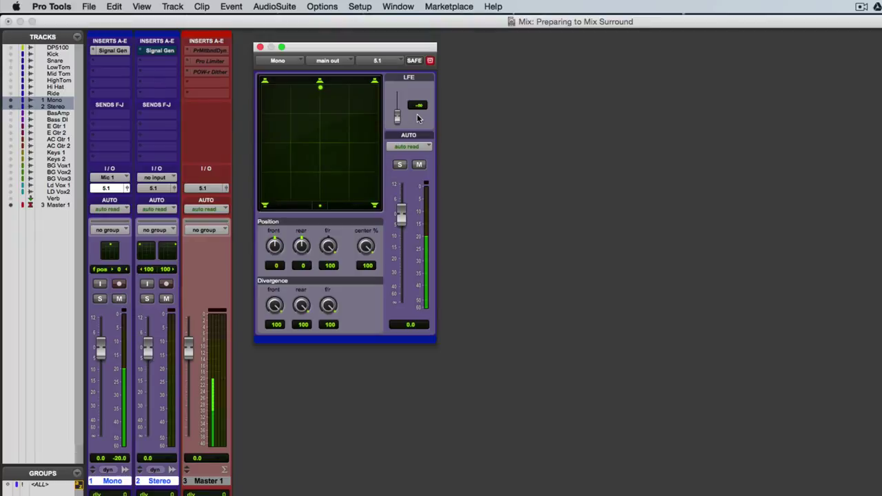
- Close the Mono panner, open the Stereo track's 5.1 panner, and nudge its window up-left
{"action": "left_click", "coordinate": [260, 47]}
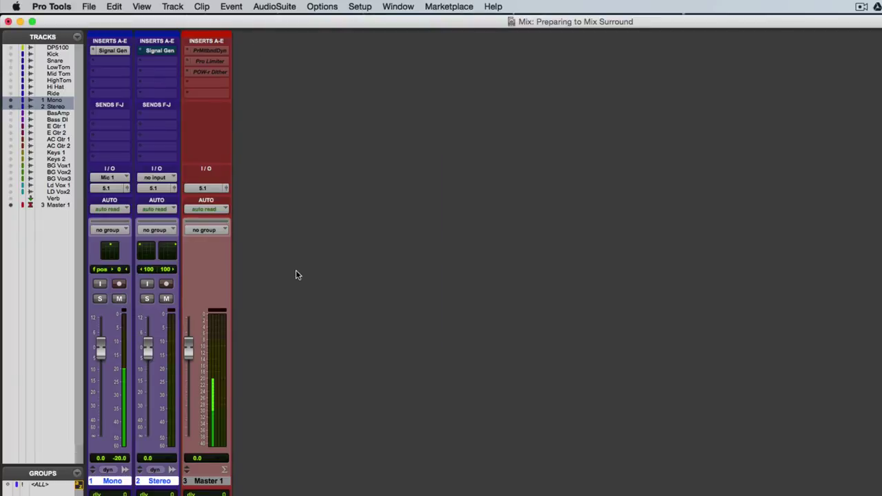
{"action": "left_click", "coordinate": [174, 188]}
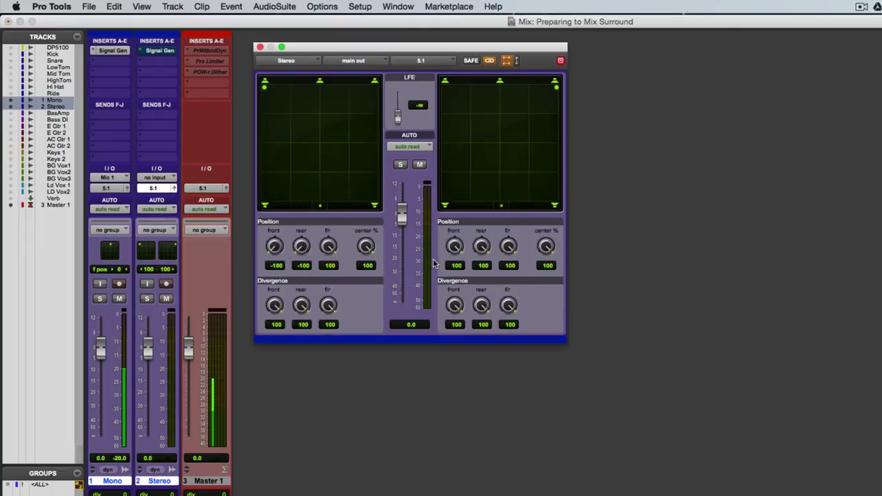
{"action": "left_click_drag", "start_coordinate": [457, 48], "coordinate": [448, 44]}
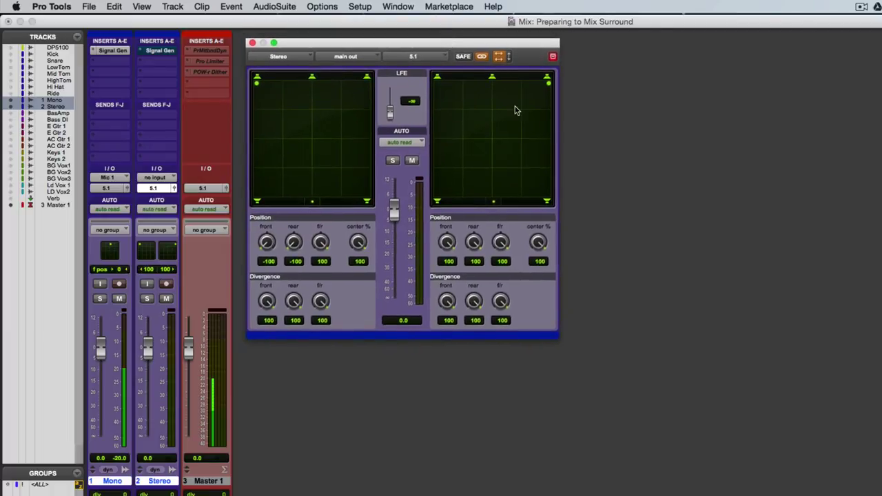
- Toggle Link off and on while dragging the right puck, ending with both channels at front-left
{"action": "left_click", "coordinate": [481, 56]}
{"action": "mouse_move", "coordinate": [548, 82]}
{"action": "left_mouse_down"}
{"action": "mouse_move", "coordinate": [466, 83]}
{"action": "mouse_move", "coordinate": [548, 81]}
{"action": "left_mouse_up"}
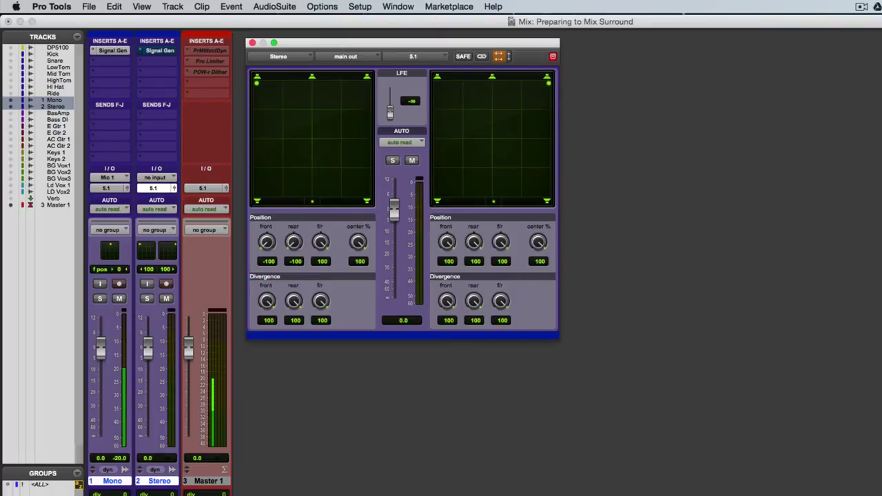
{"action": "left_click", "coordinate": [481, 56]}
{"action": "mouse_move", "coordinate": [548, 82]}
{"action": "left_mouse_down"}
{"action": "mouse_move", "coordinate": [524, 83]}
{"action": "mouse_move", "coordinate": [549, 85]}
{"action": "left_mouse_up"}
{"action": "left_click", "coordinate": [499, 55]}
{"action": "left_click_drag", "start_coordinate": [550, 85], "coordinate": [439, 84]}
{"action": "left_click_drag", "start_coordinate": [257, 83], "coordinate": [276, 108]}
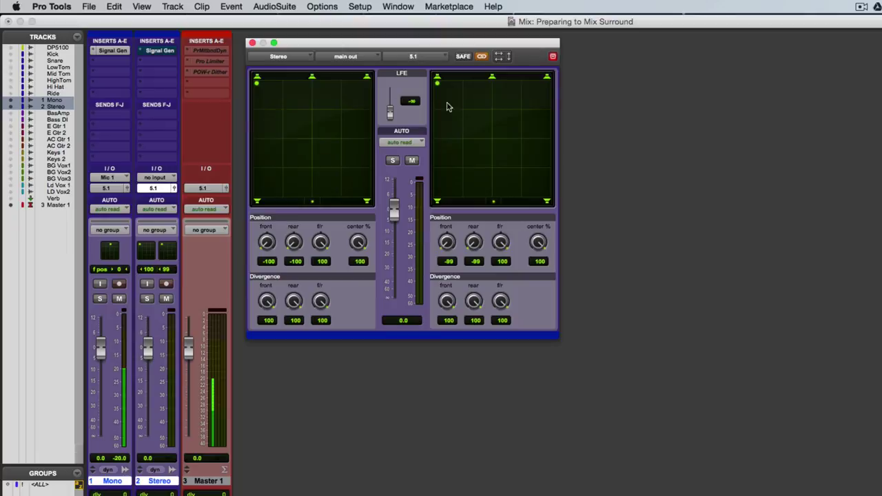
- Turn on Inverse Pan and drag the mirrored pucks across the front and down the left side
{"action": "left_click", "coordinate": [501, 56]}
{"action": "left_click_drag", "start_coordinate": [437, 82], "coordinate": [548, 82]}
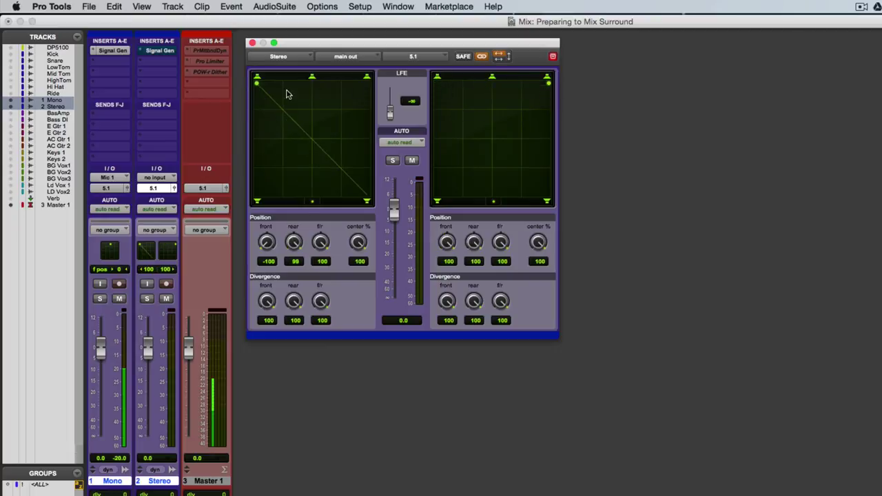
{"action": "mouse_move", "coordinate": [257, 83]}
{"action": "left_mouse_down"}
{"action": "mouse_move", "coordinate": [367, 83]}
{"action": "mouse_move", "coordinate": [257, 83]}
{"action": "left_mouse_up"}
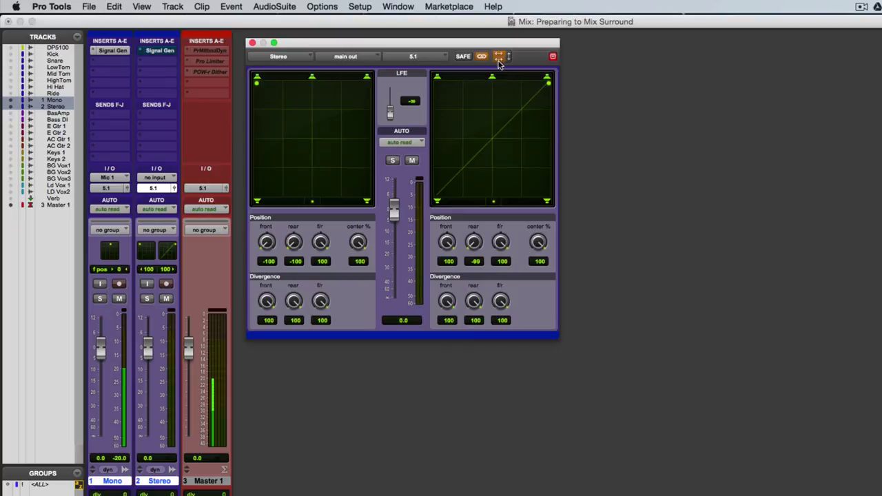
{"action": "left_click_drag", "start_coordinate": [256, 83], "coordinate": [320, 84]}
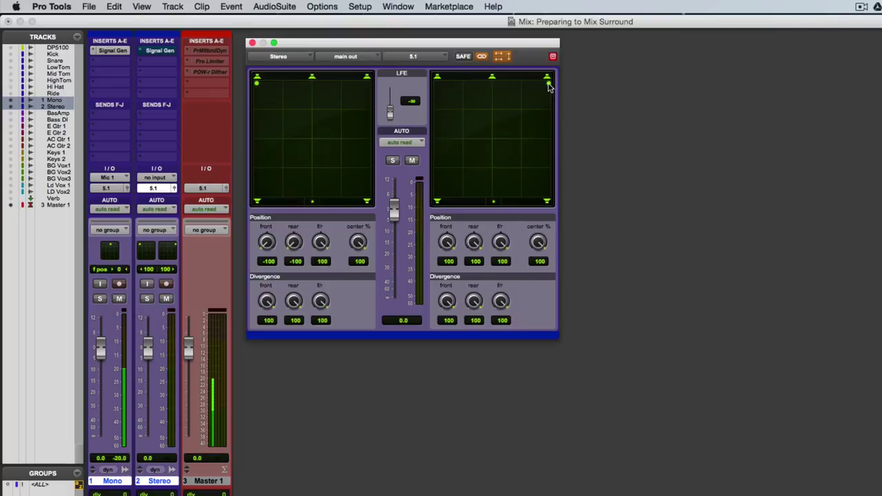
- Move the right pan to the rear-right corner and mid-left, then reset it to front-right
{"action": "left_click_drag", "start_coordinate": [549, 84], "coordinate": [549, 198]}
{"action": "mouse_move", "coordinate": [257, 83]}
{"action": "left_mouse_down"}
{"action": "mouse_move", "coordinate": [256, 196]}
{"action": "mouse_move", "coordinate": [256, 80]}
{"action": "left_mouse_up"}
{"action": "left_click", "coordinate": [548, 197], "text": "alt"}
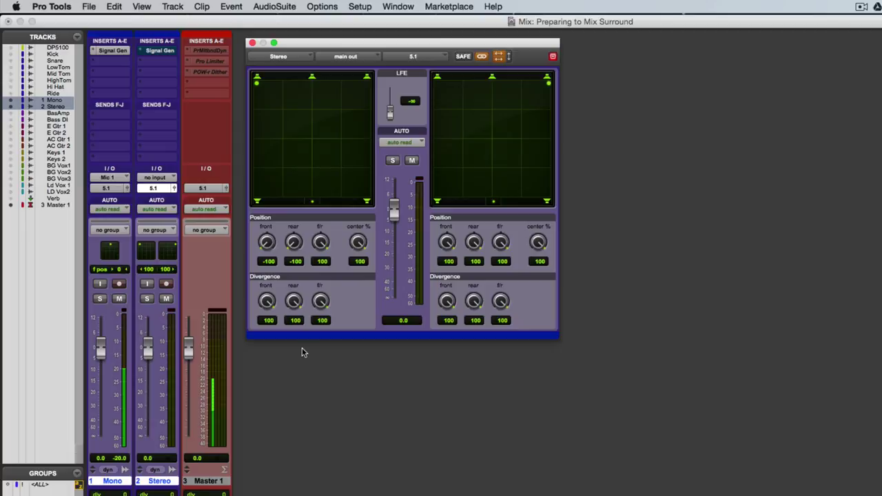